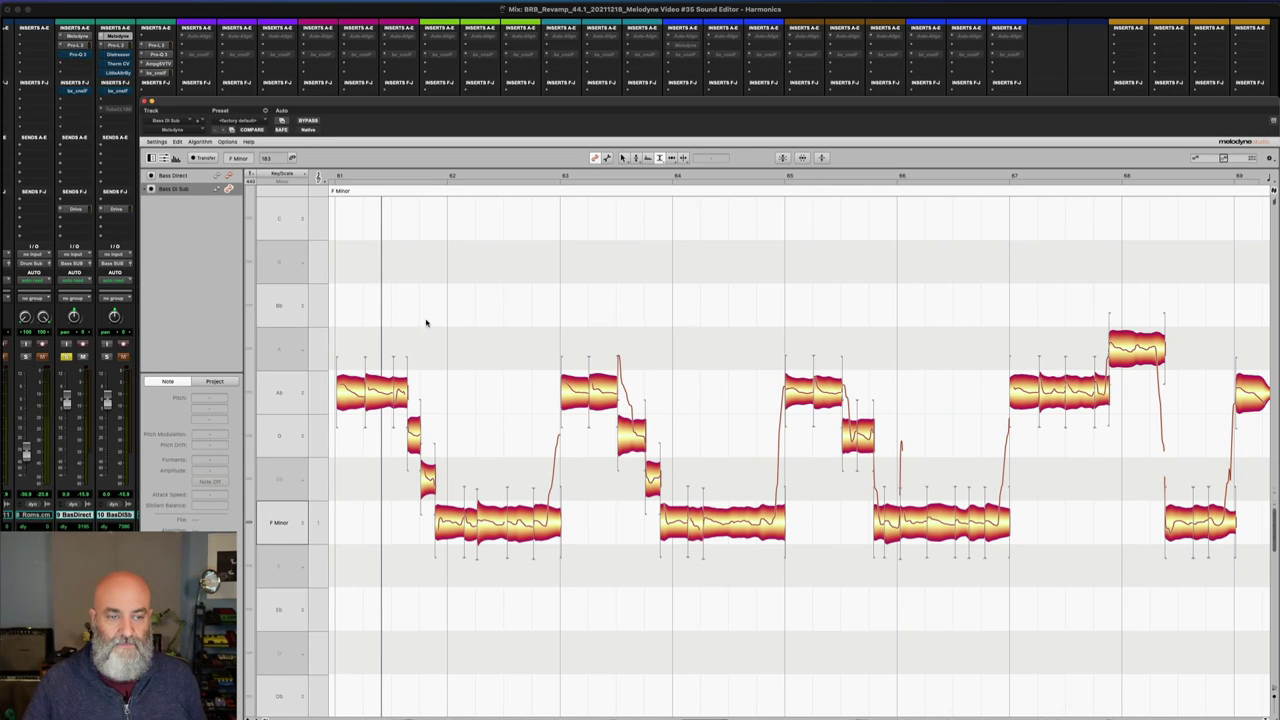
- Play the bass passage, then solo the BasDISb channel and play it back on its own
{"action": "key", "text": "space"}
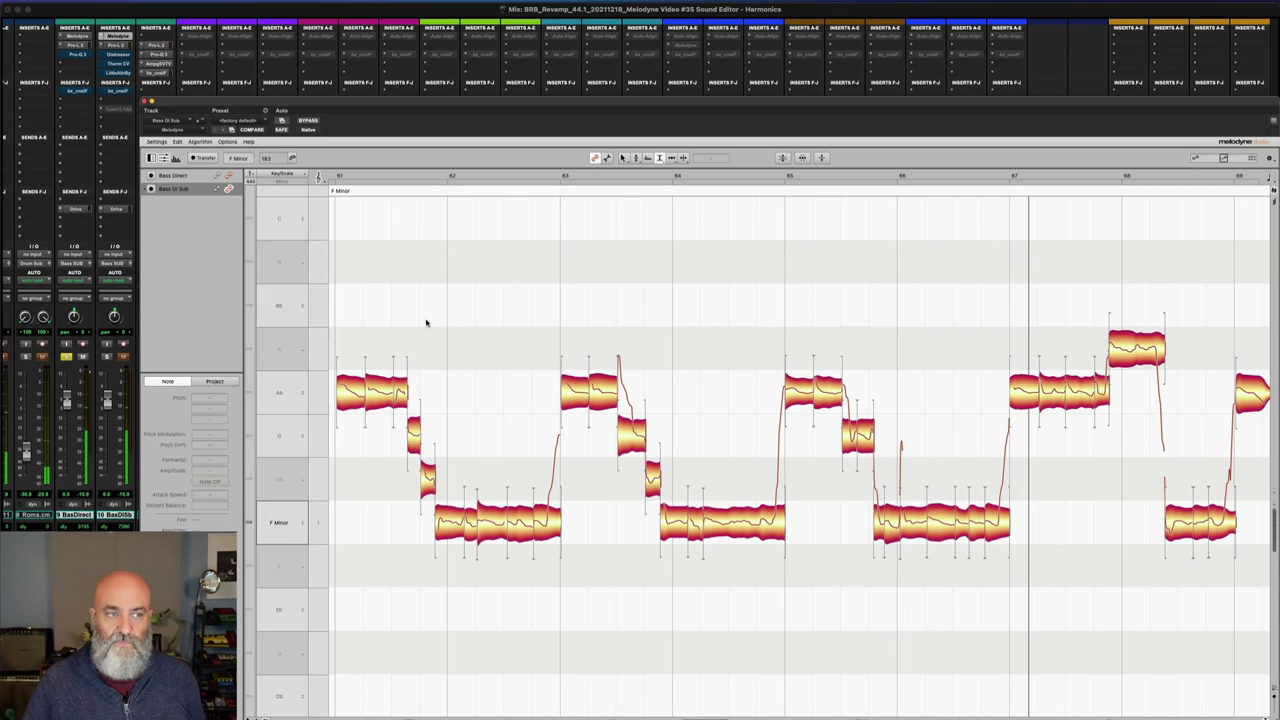
{"action": "key", "text": "space"}
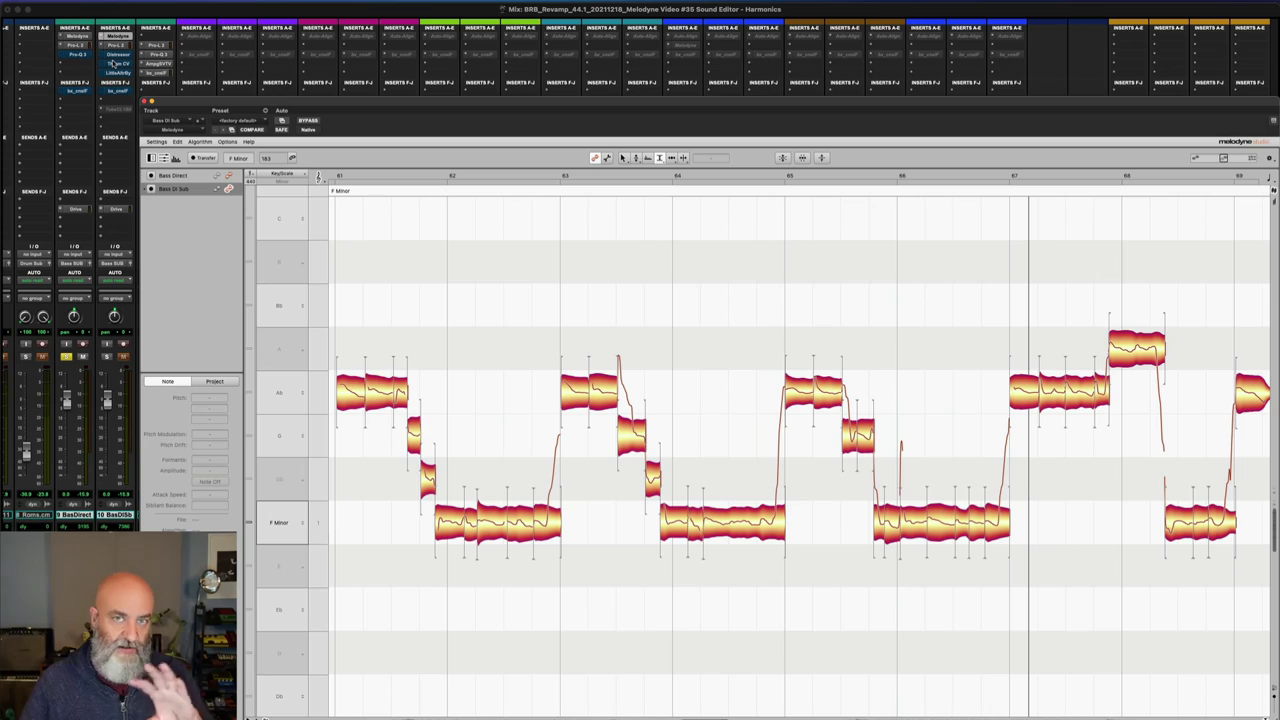
{"action": "left_click", "coordinate": [107, 356]}
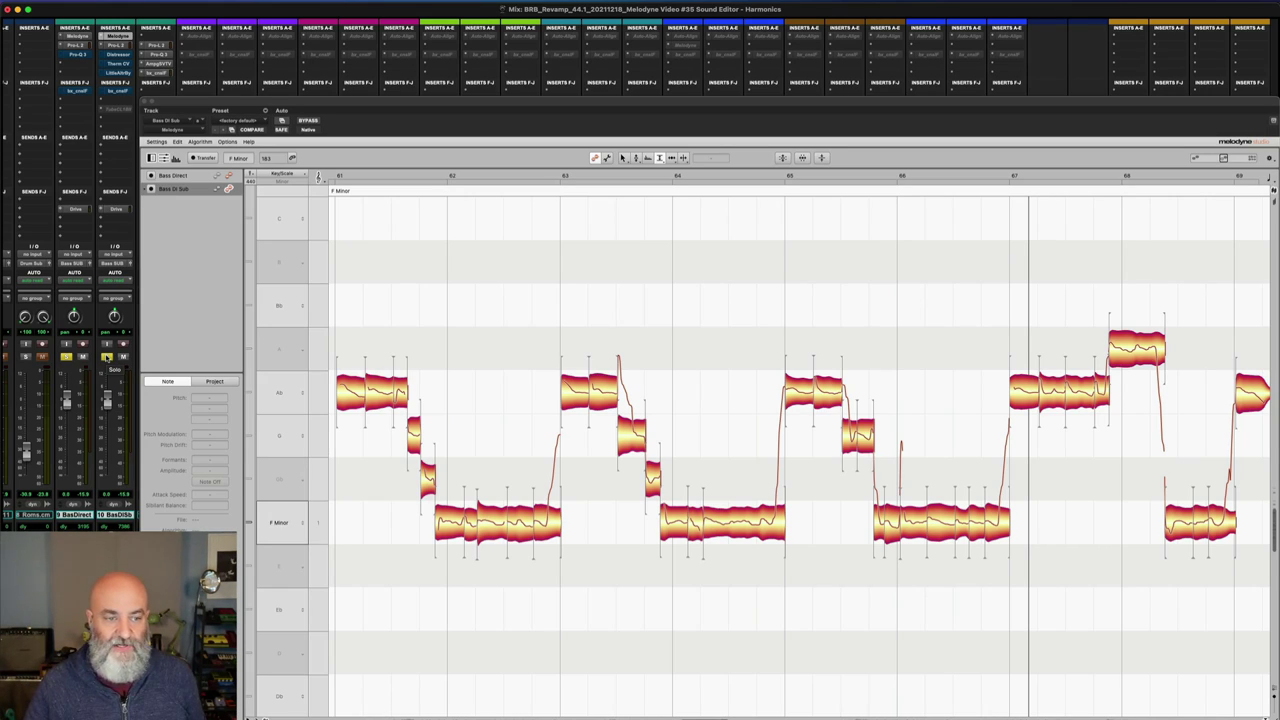
{"action": "key", "text": "space"}
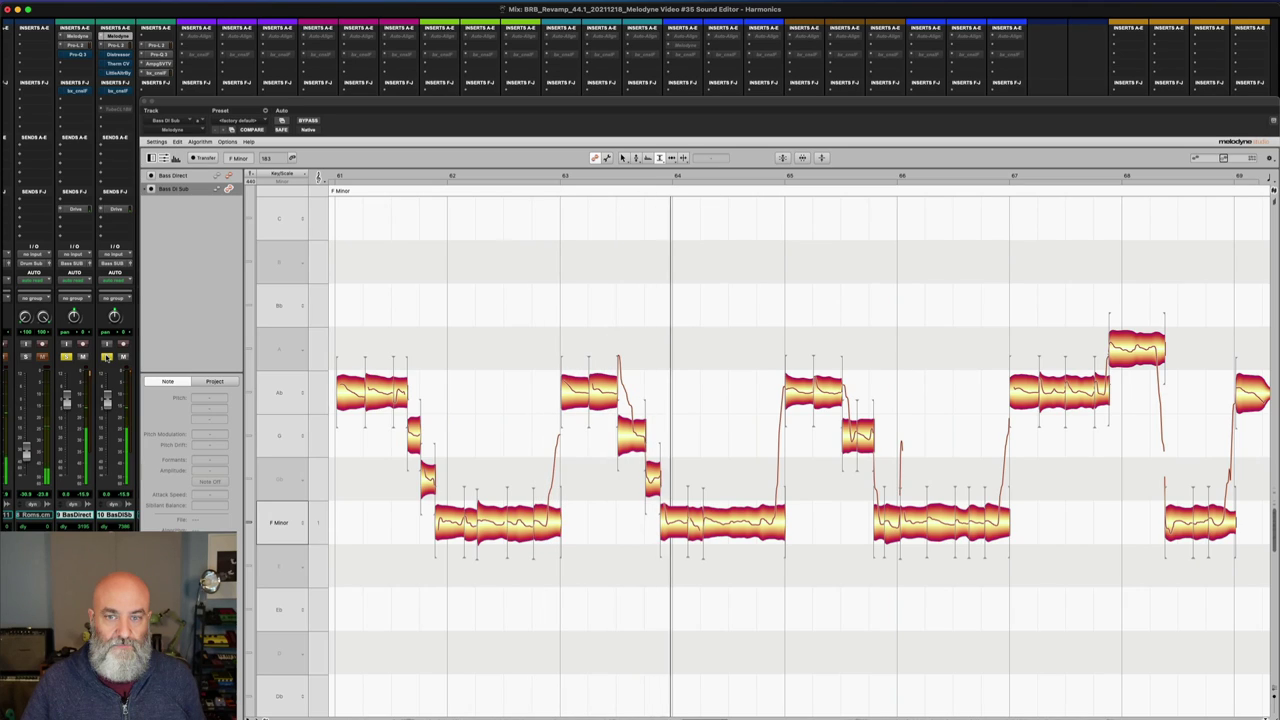
{"action": "key", "text": "space"}
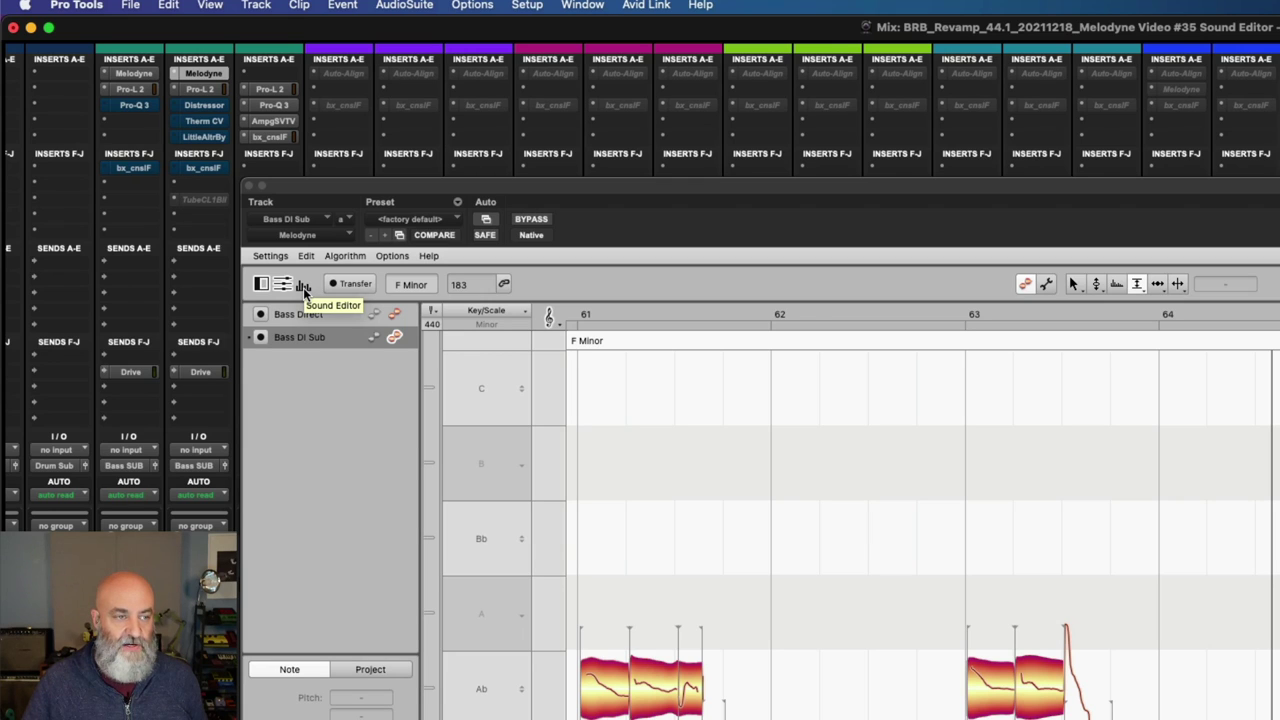
- Show the Harmonics sound editor and drag the Bass DI Sub's fundamental down to about -138.5 dB
{"action": "left_click", "coordinate": [304, 287]}
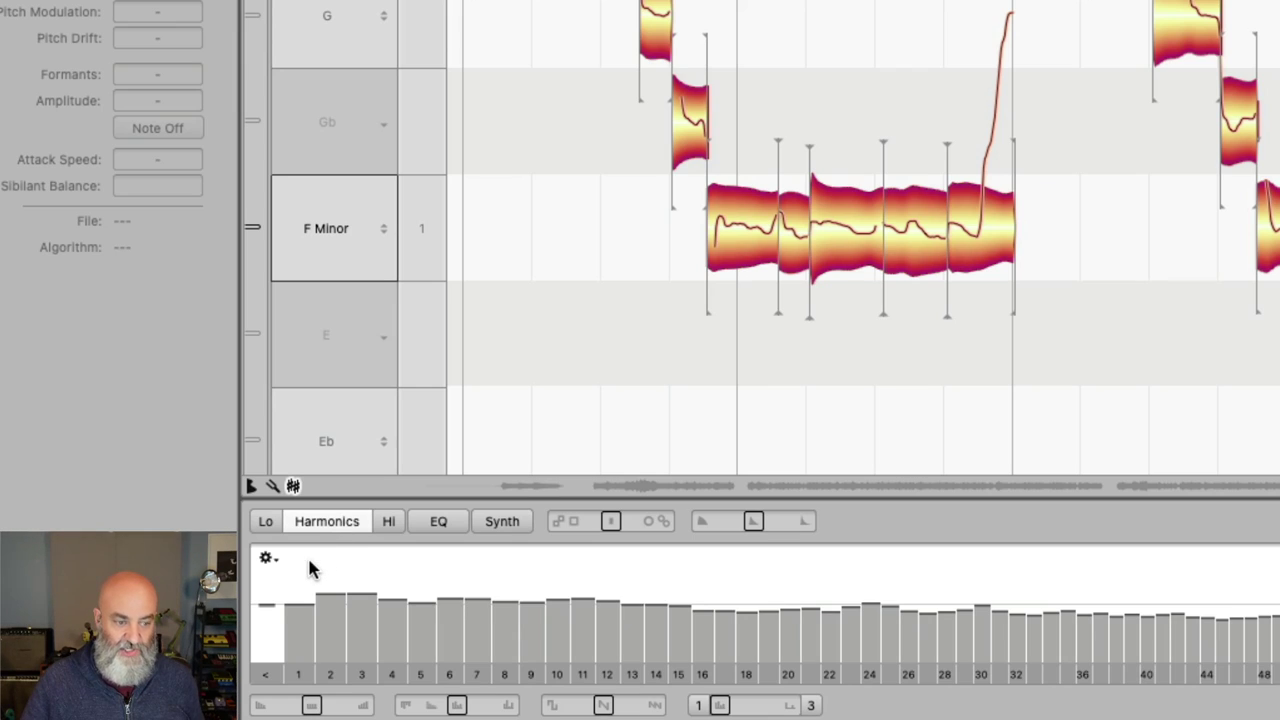
{"action": "left_click", "coordinate": [268, 606]}
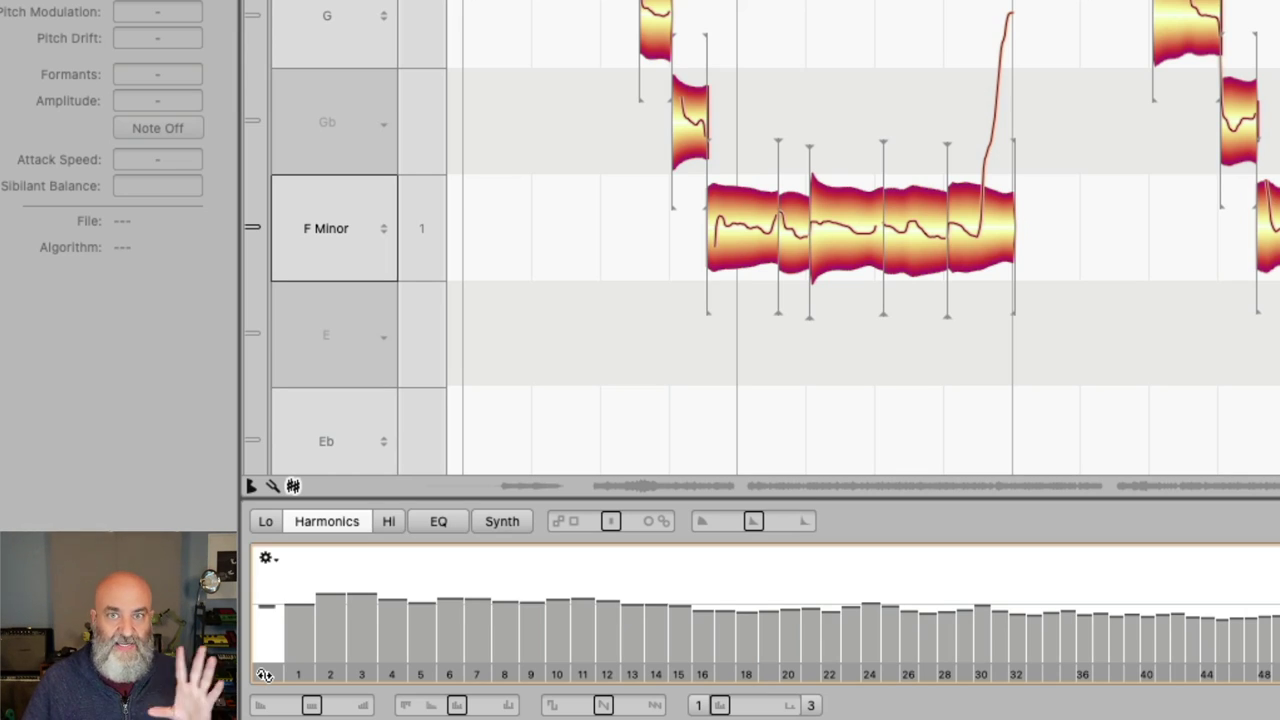
{"action": "mouse_move", "coordinate": [267, 619]}
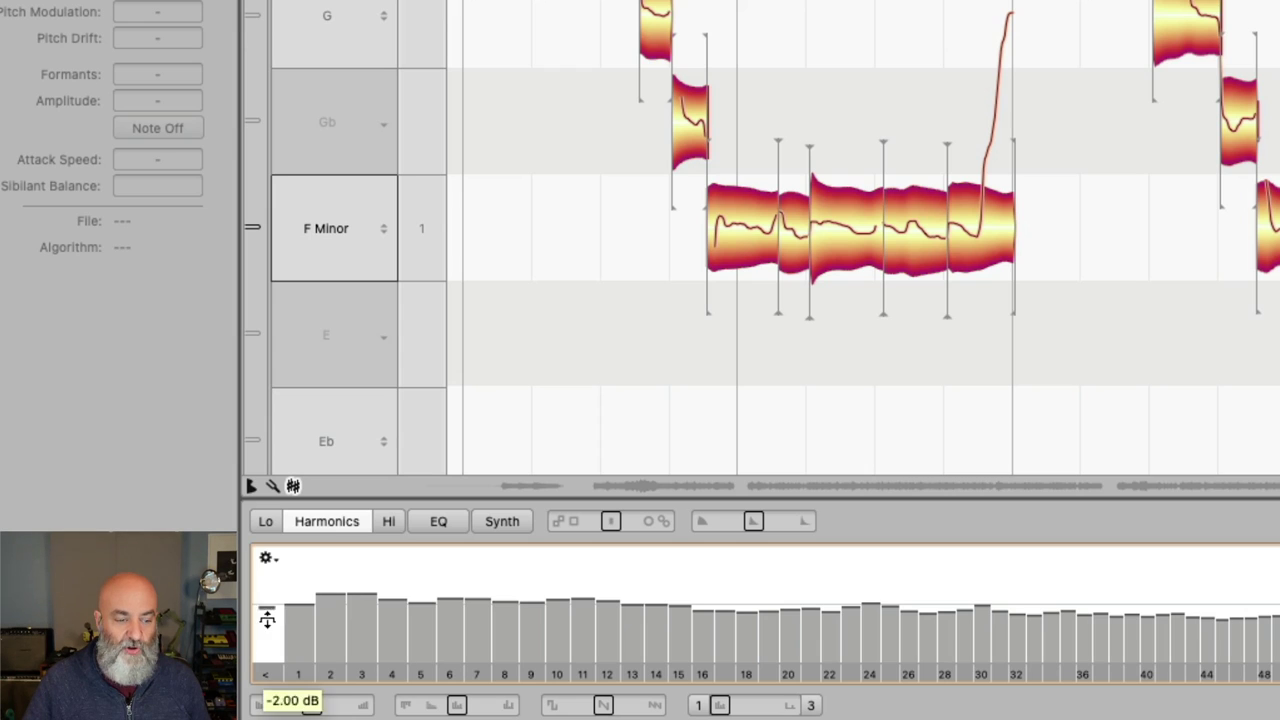
{"action": "left_click_drag", "start_coordinate": [267, 619], "coordinate": [270, 675]}
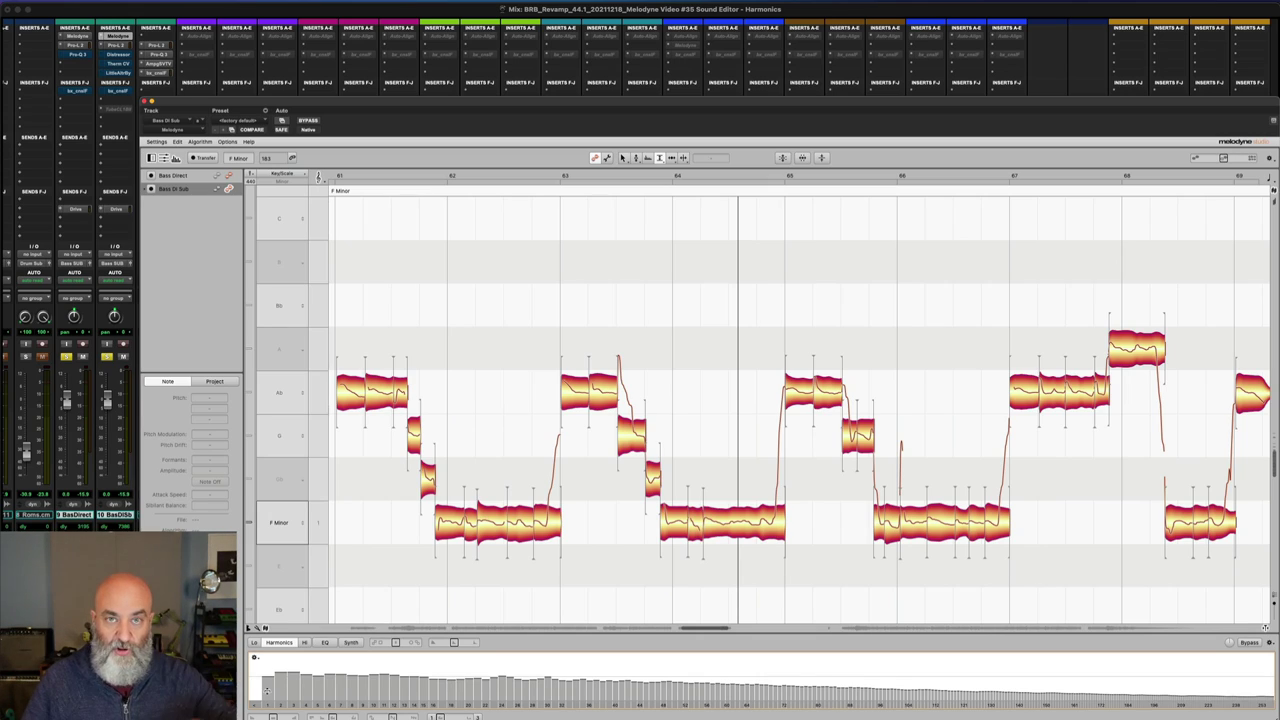
- Unsolo the Bass DI Sub, delete all its upper harmonics, and play back the reduced bass
{"action": "left_click", "coordinate": [66, 356]}
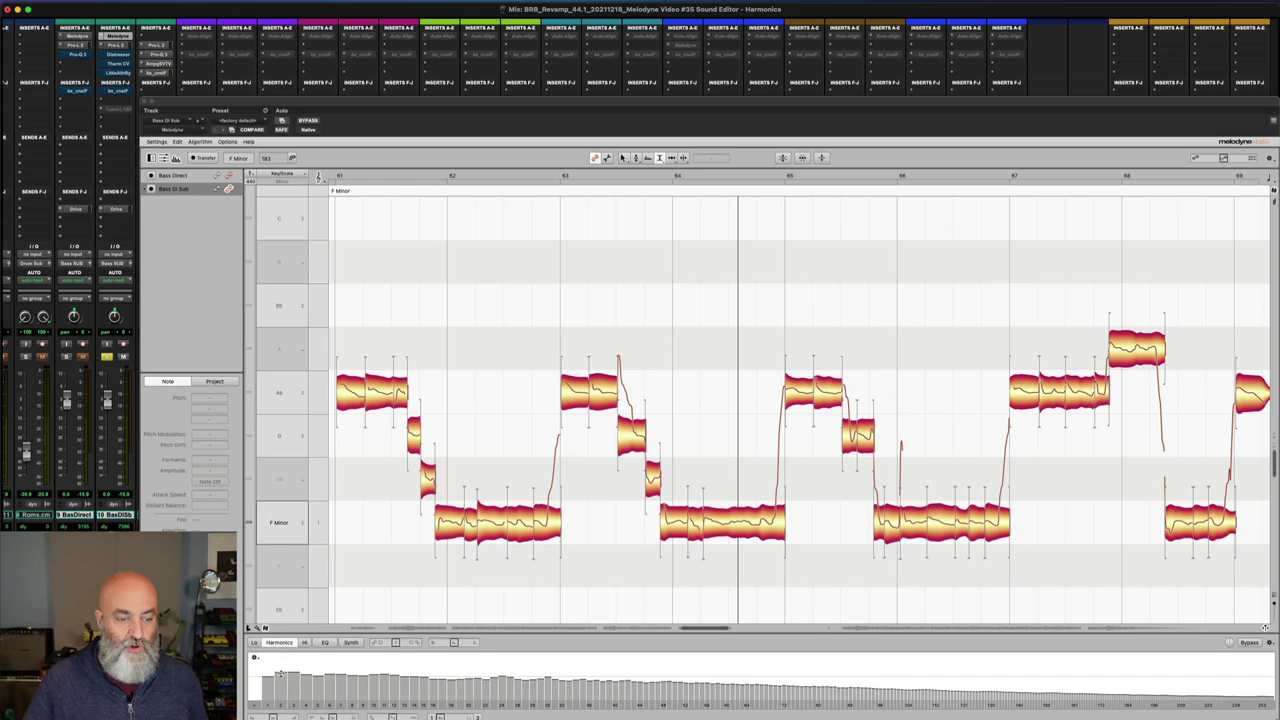
{"action": "mouse_move", "coordinate": [281, 675]}
{"action": "left_mouse_down"}
{"action": "mouse_move", "coordinate": [1262, 699]}
{"action": "mouse_move", "coordinate": [1250, 700]}
{"action": "left_mouse_up"}
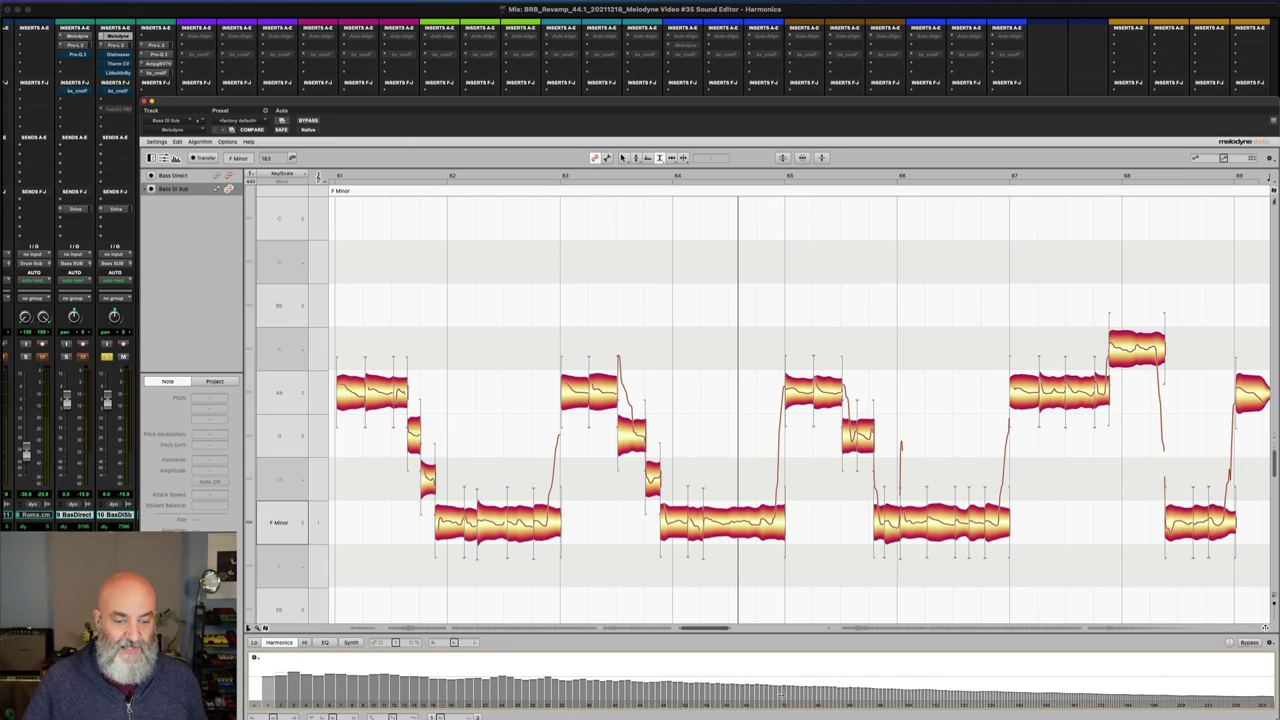
{"action": "key", "text": "Delete"}
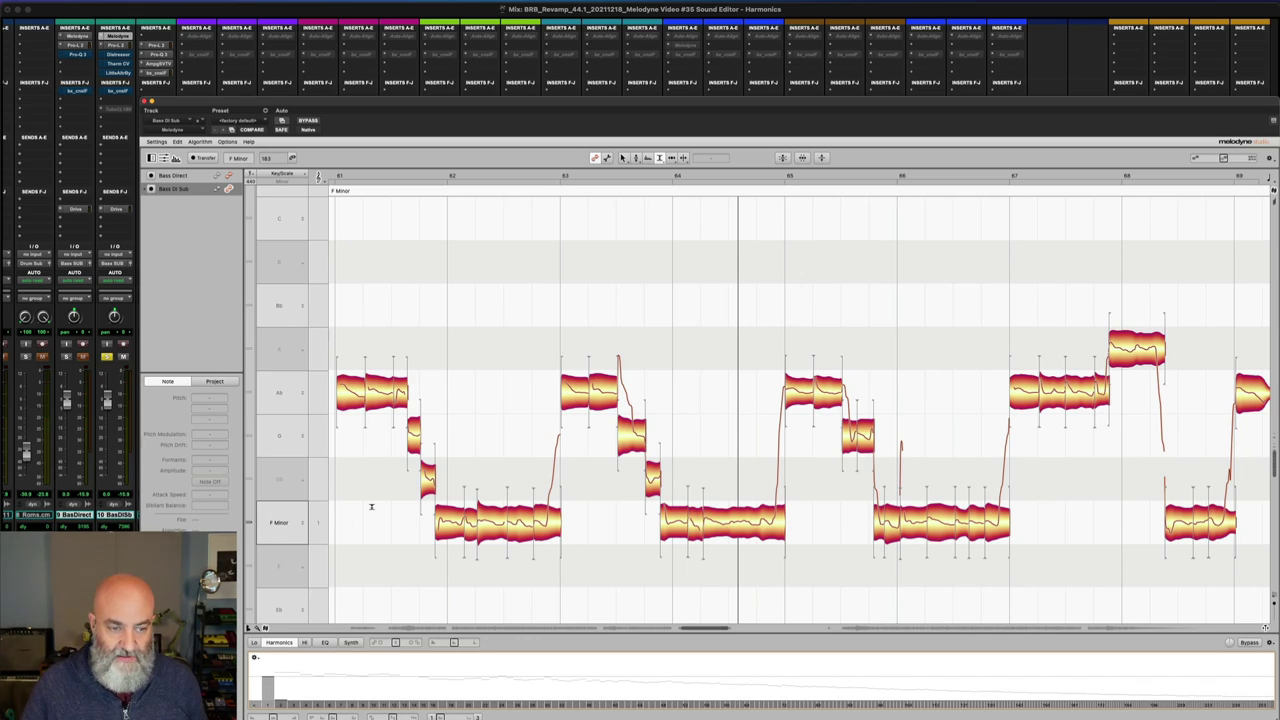
{"action": "key", "text": "space"}
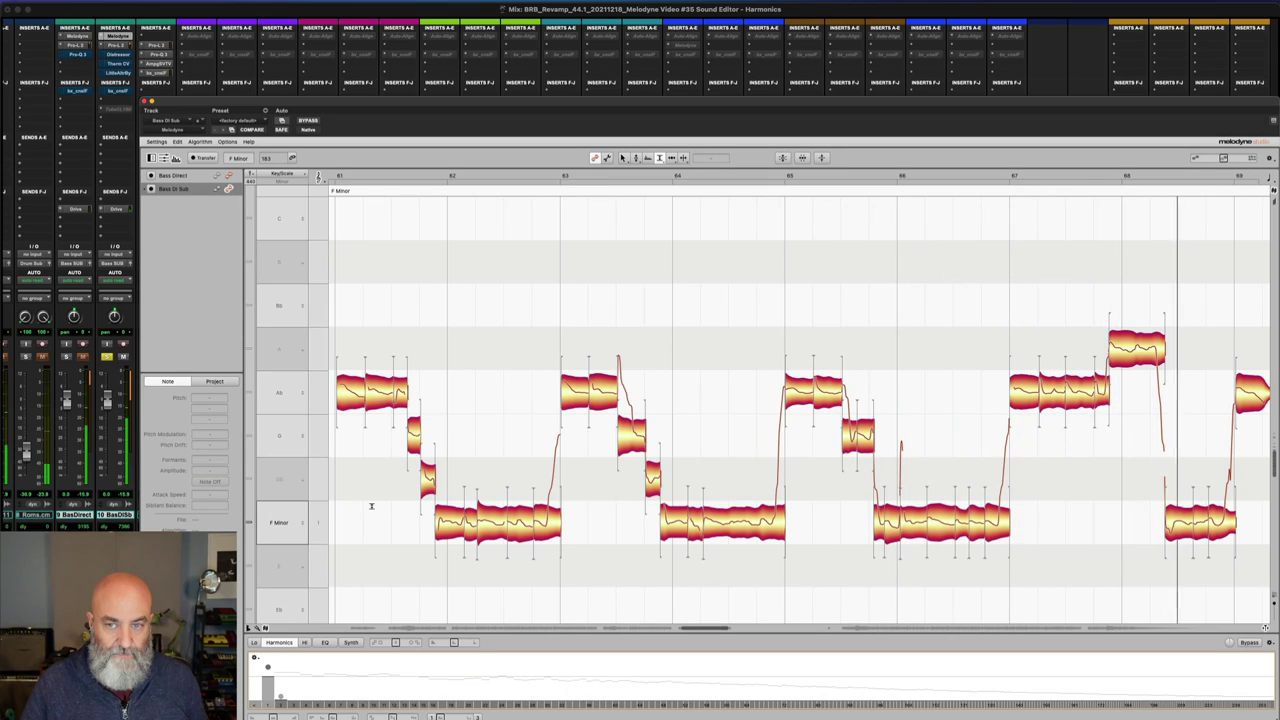
{"action": "key", "text": "space"}
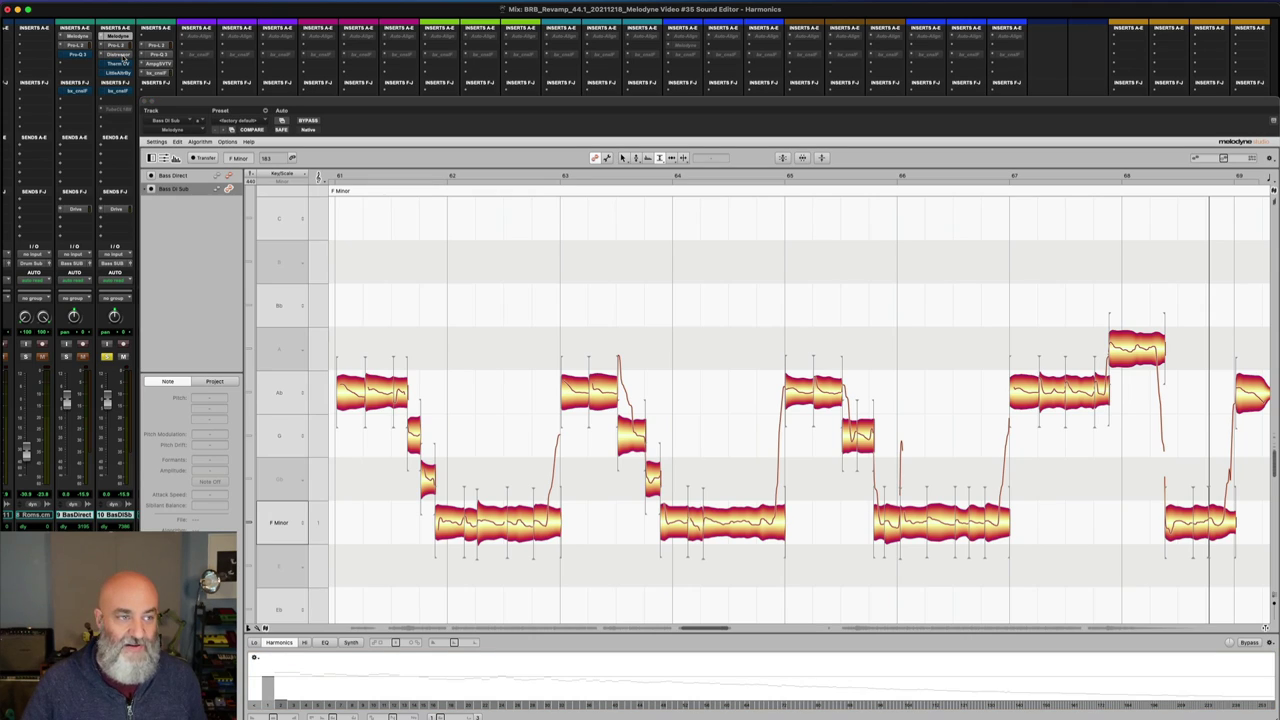
{"action": "left_click", "coordinate": [116, 55]}
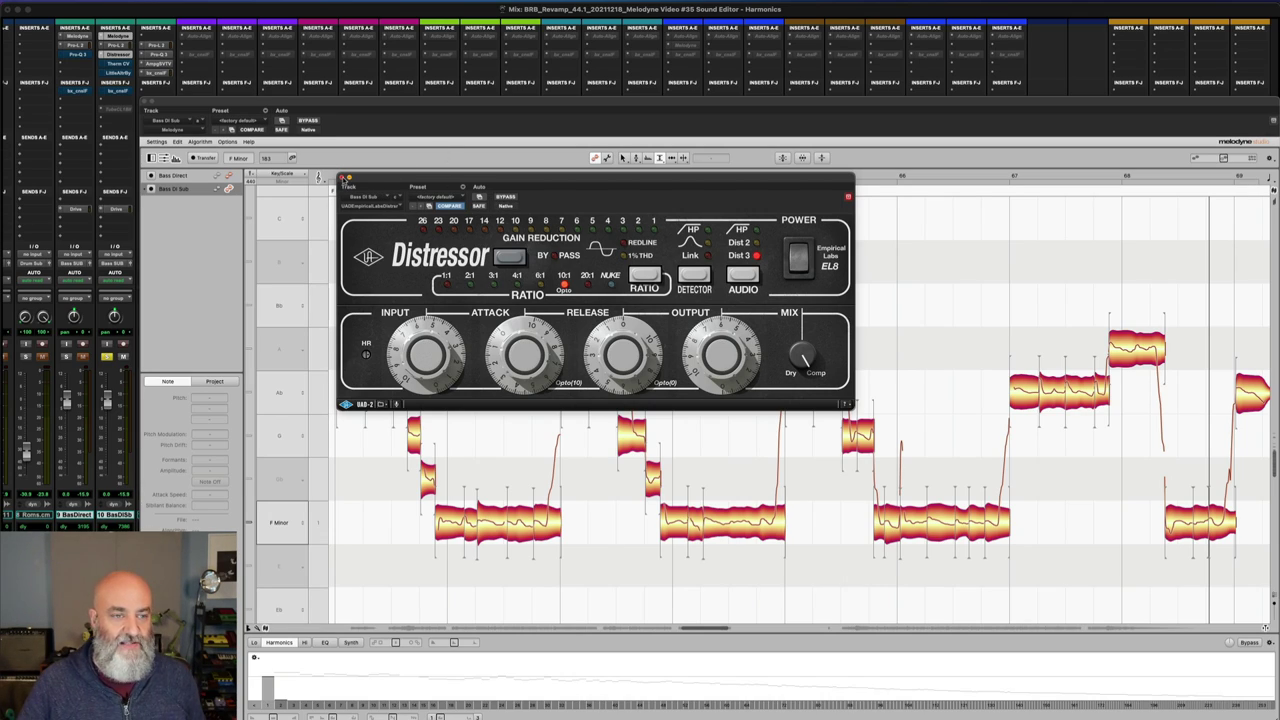
{"action": "left_click", "coordinate": [343, 178]}
{"action": "key", "text": "space"}
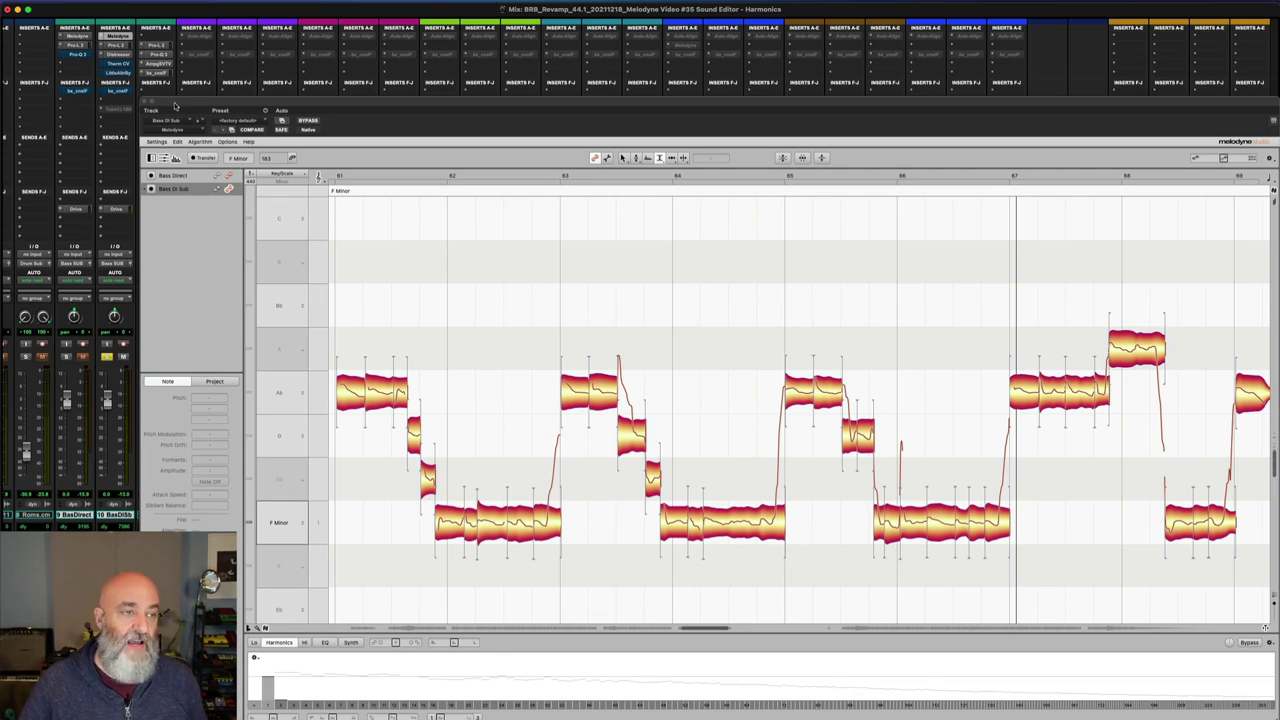
- Take the Culture Vulture out of bypass, close its window, and play back the sub bass phrase
{"action": "left_click", "coordinate": [118, 65]}
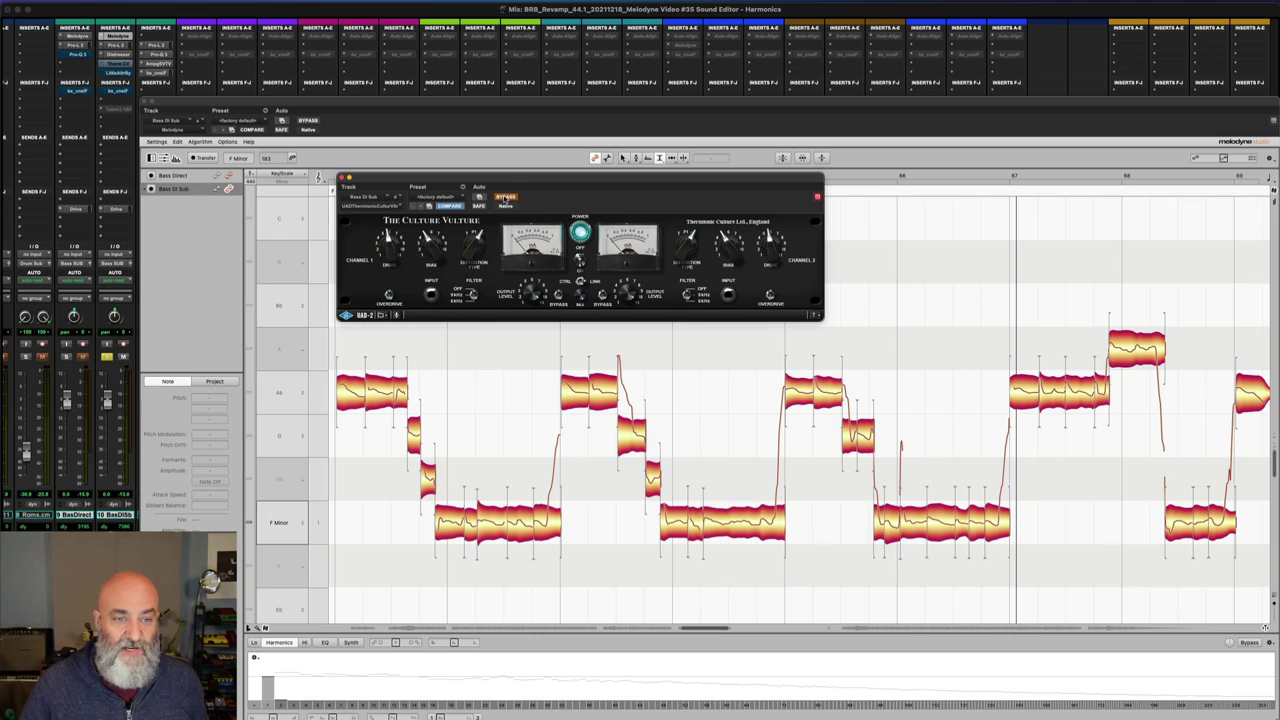
{"action": "left_click", "coordinate": [506, 197]}
{"action": "left_click", "coordinate": [341, 178]}
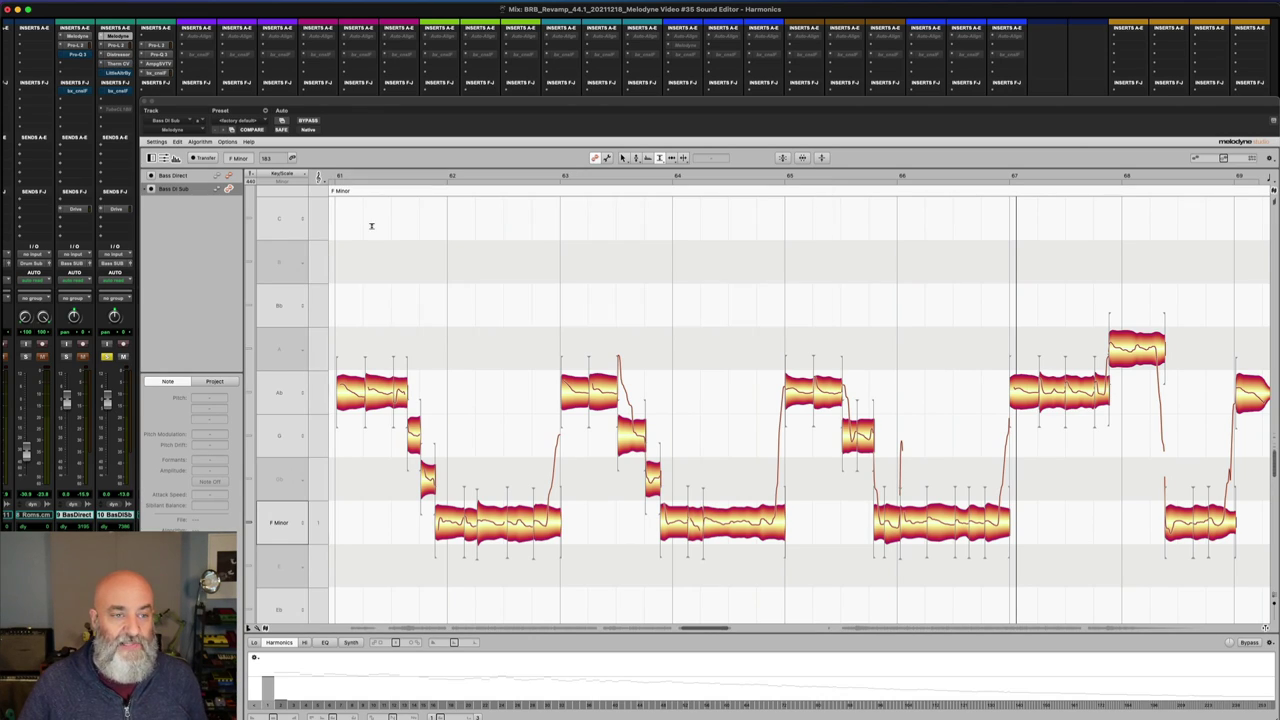
{"action": "double_click", "coordinate": [381, 249]}
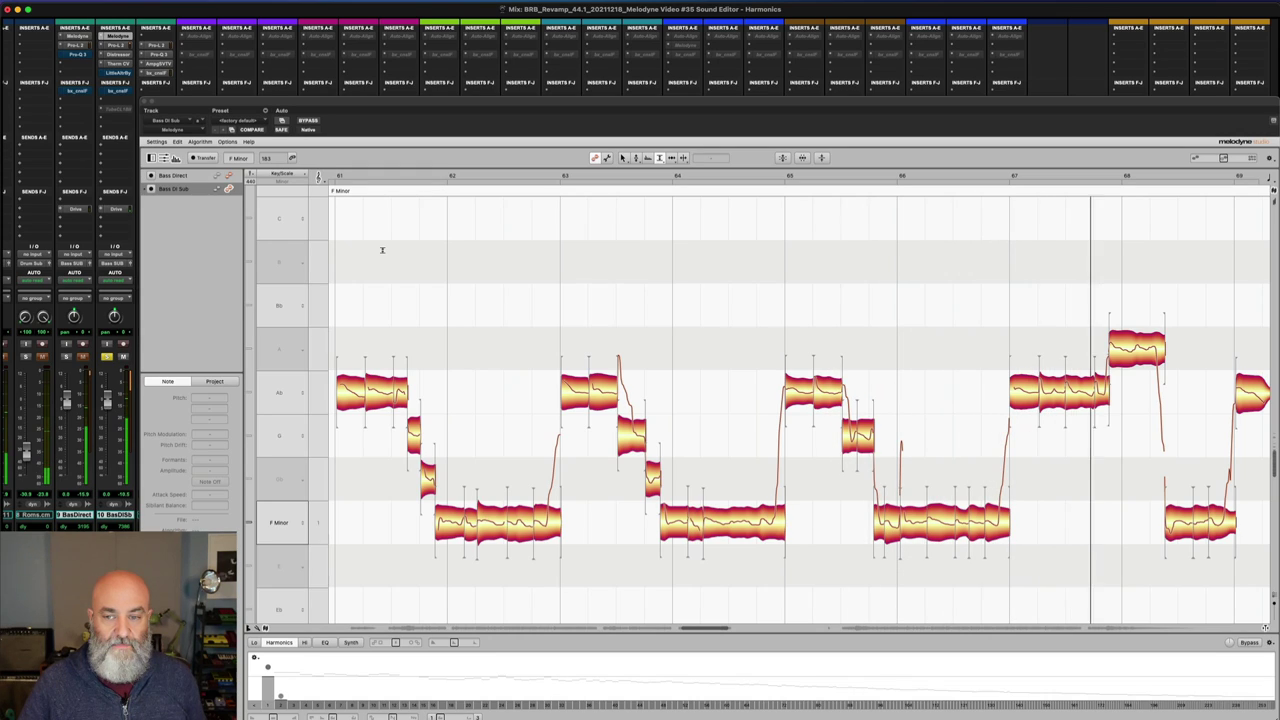
{"action": "key", "text": "space"}
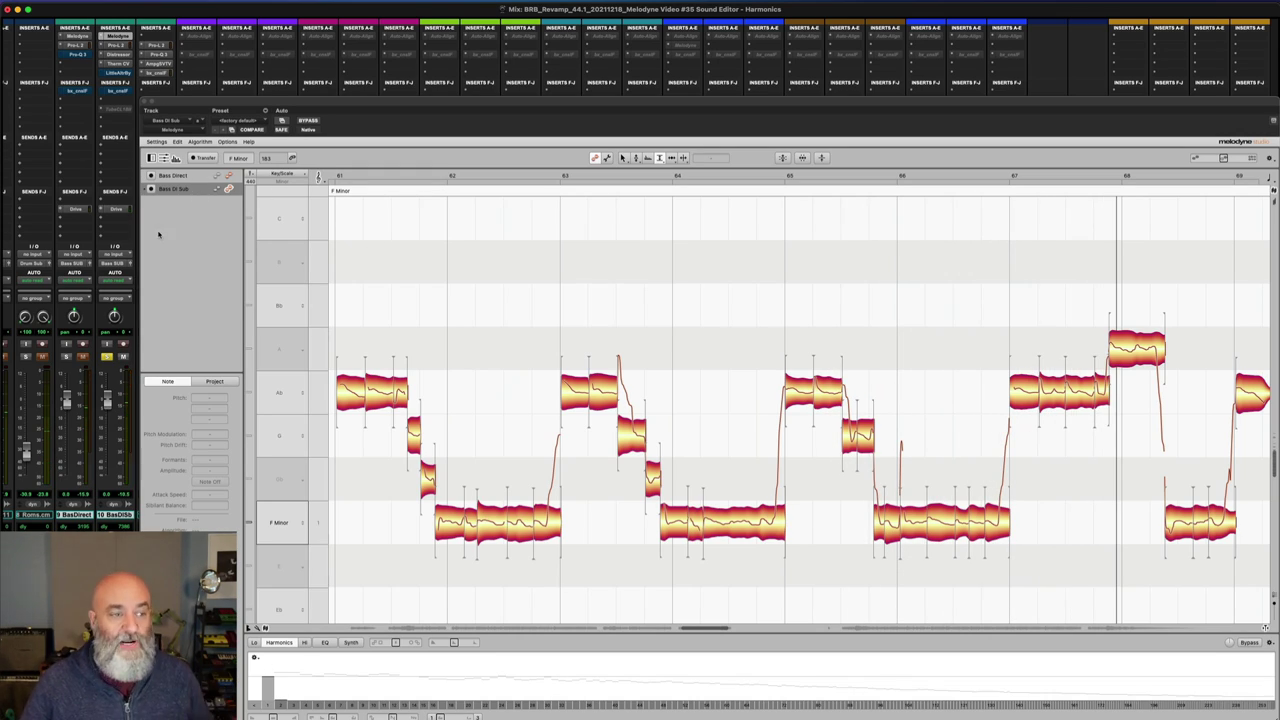
- Solo the original BasDirect track and play the passage from bar 61 for comparison
{"action": "left_click", "coordinate": [64, 357]}
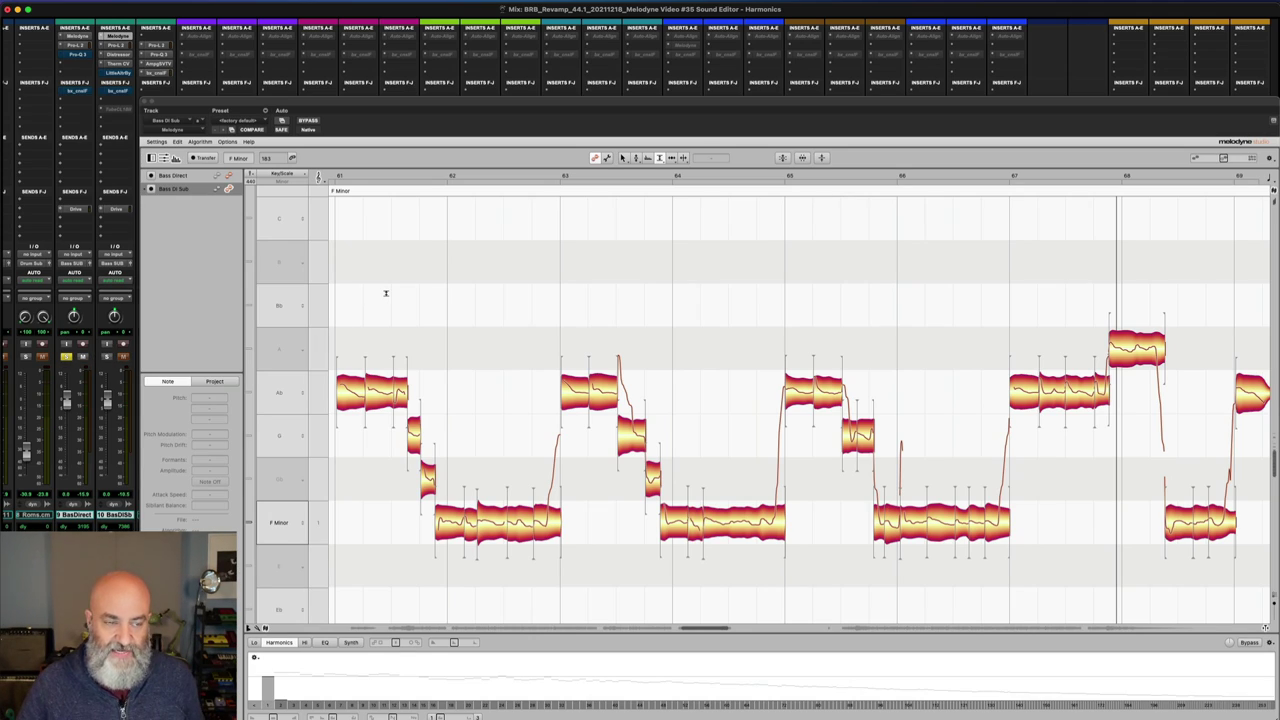
{"action": "key", "text": "space"}
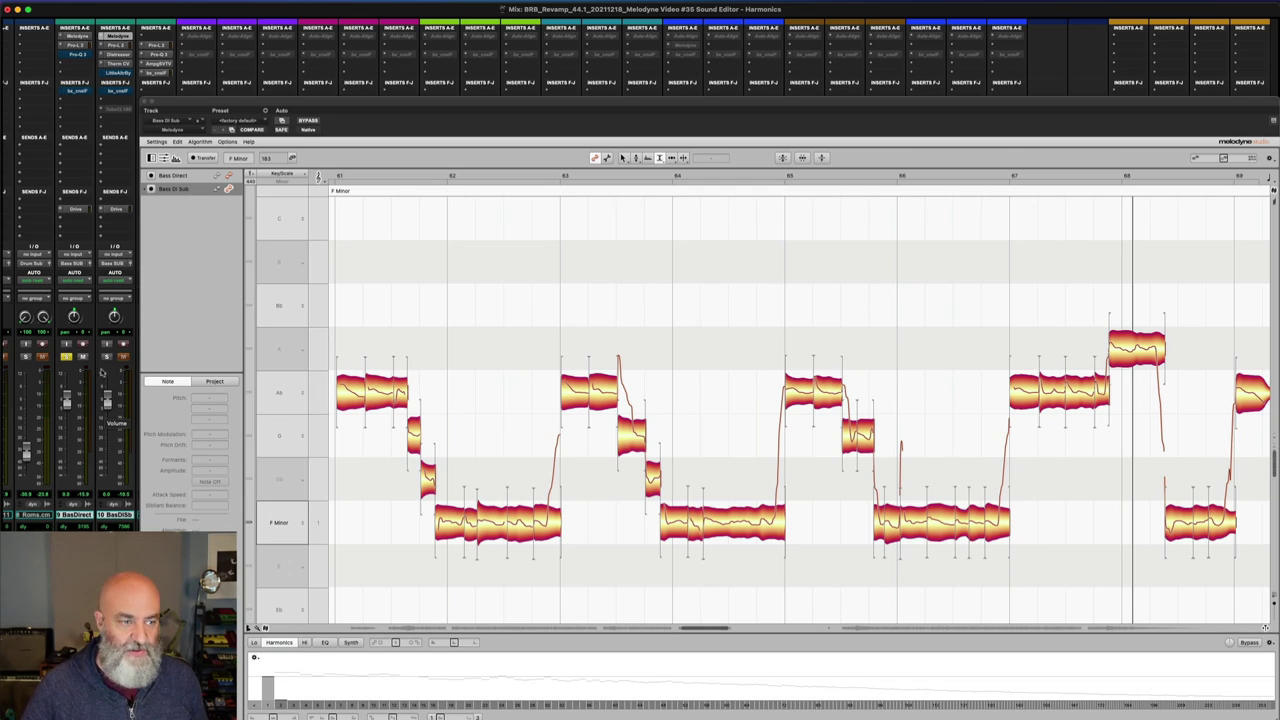
- Solo BasDISb again and play the harmonics-only sub bass through the passage
{"action": "left_click", "coordinate": [107, 357]}
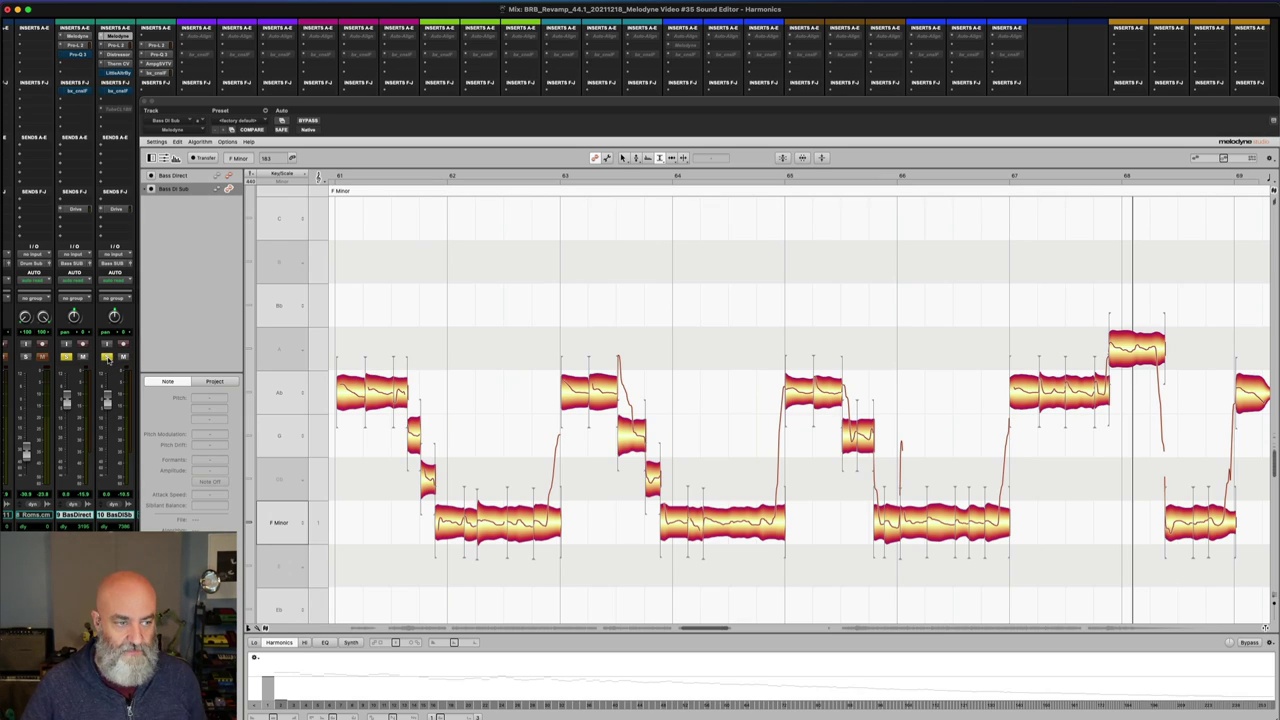
{"action": "key", "text": "space"}
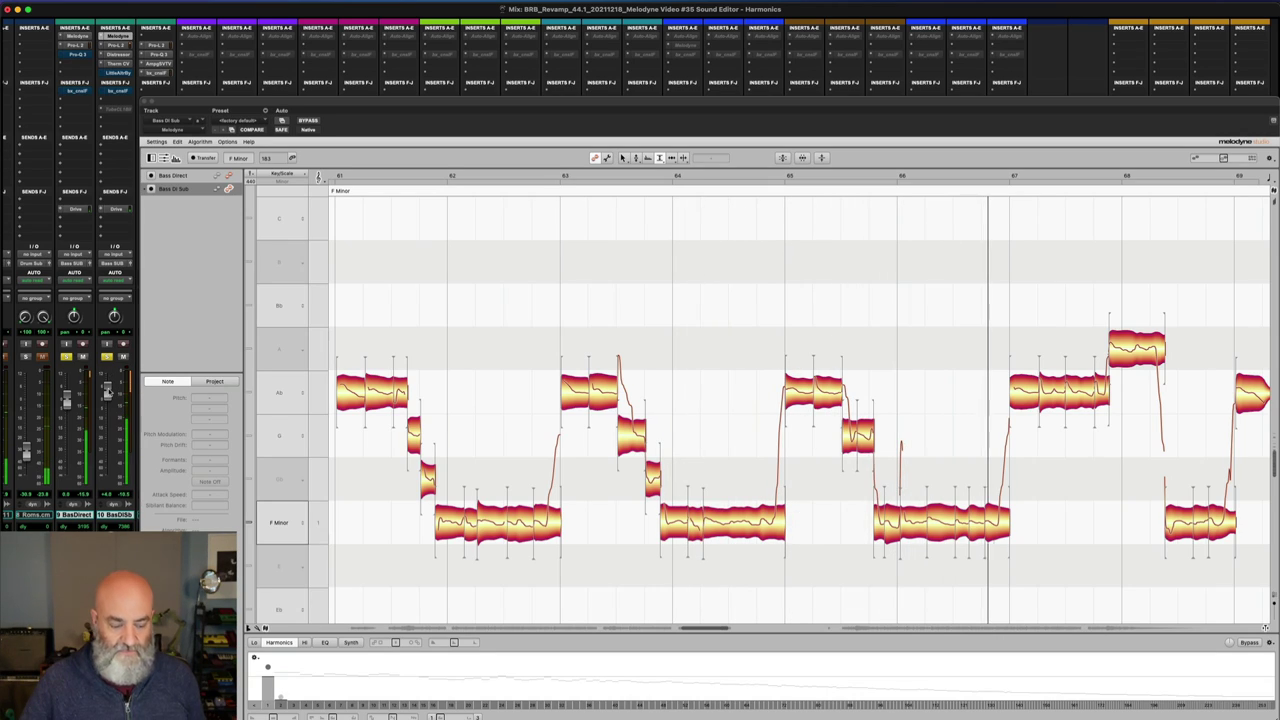
{"action": "key", "text": "space"}
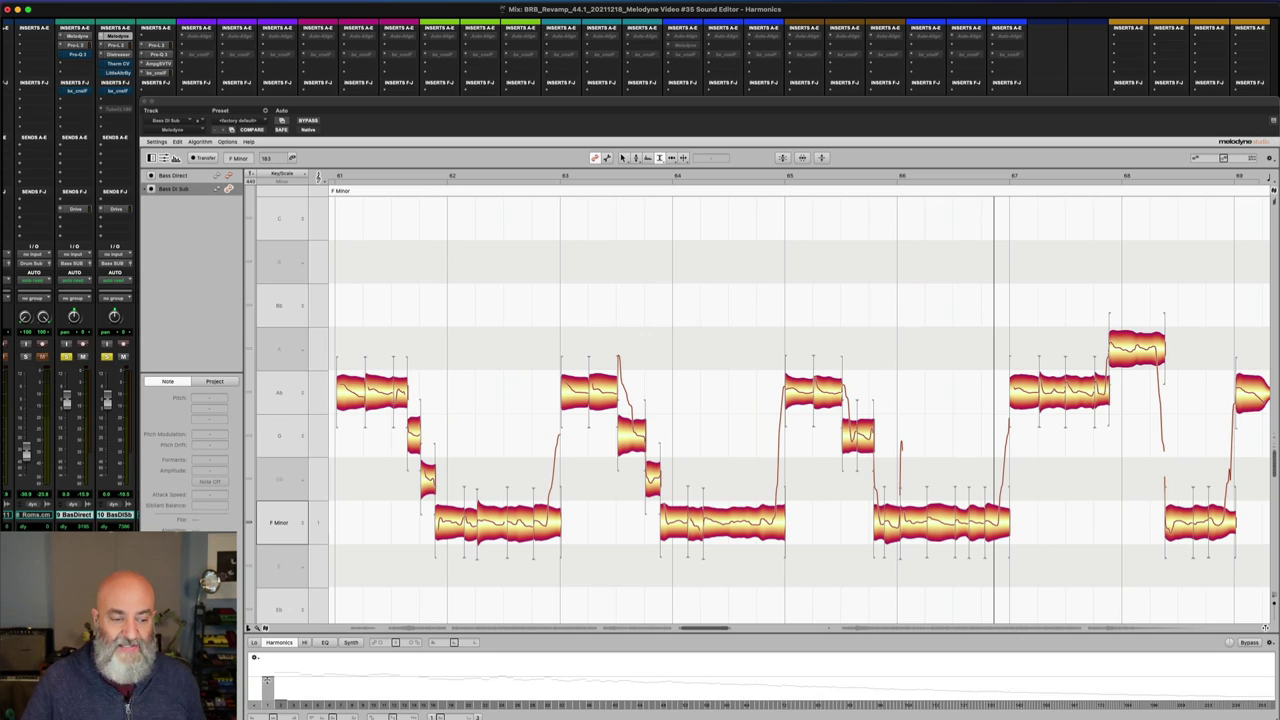
- Turn down one of the sub bass's harmonic levels and play back the reshaped sound
{"action": "mouse_move", "coordinate": [267, 681]}
{"action": "left_mouse_down"}
{"action": "mouse_move", "coordinate": [266, 712]}
{"action": "mouse_move", "coordinate": [281, 693]}
{"action": "left_mouse_up"}
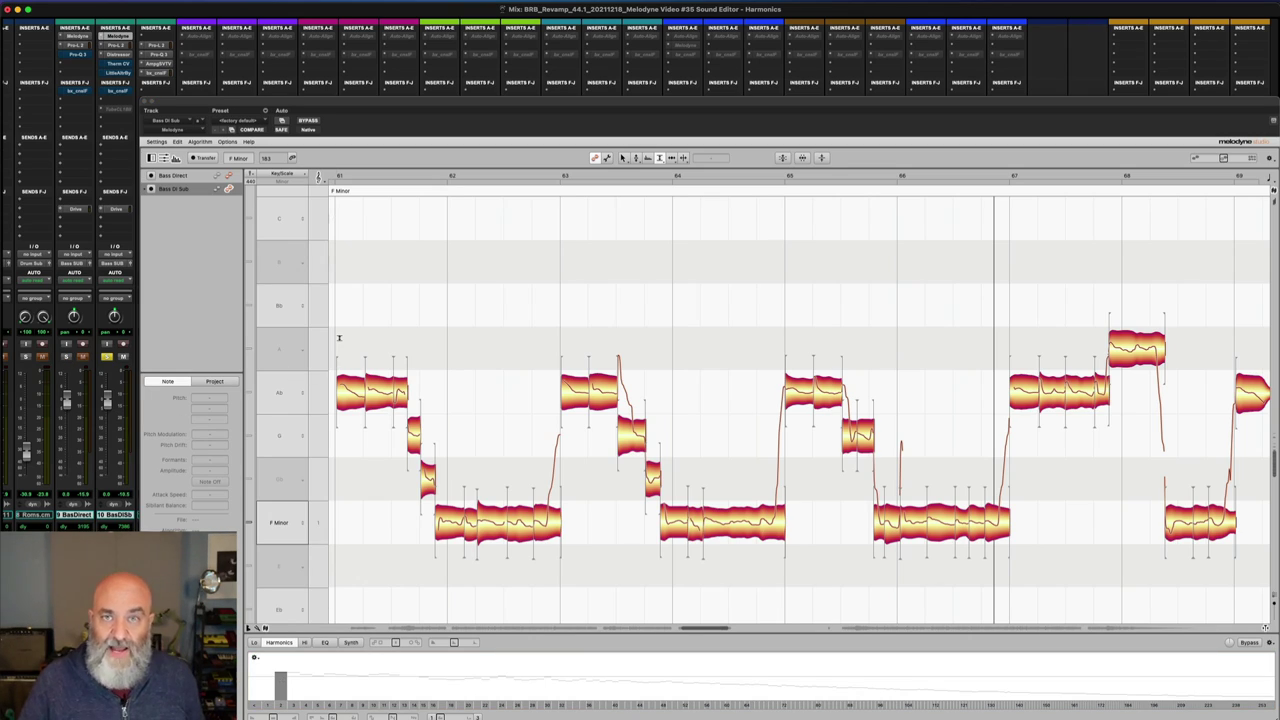
{"action": "key", "text": "space"}
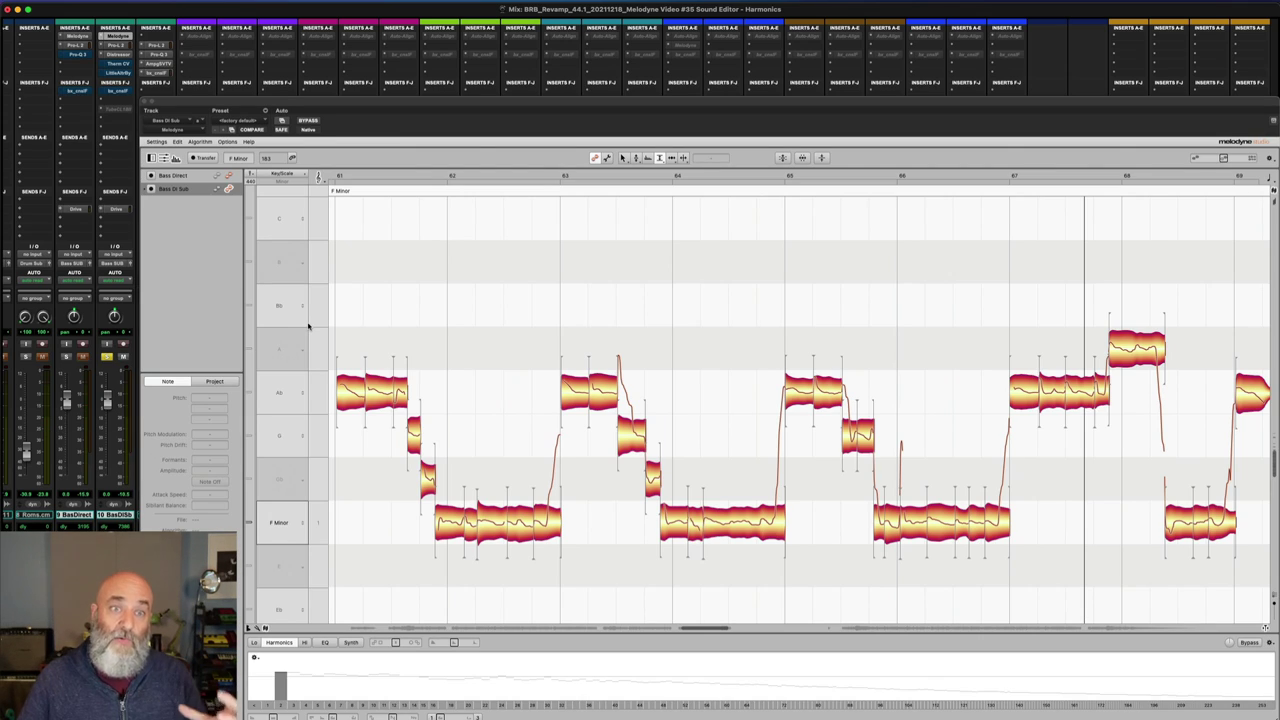
- Enable Little AlterBoy at -12.0 pitch on BasDISb and play it with BasDirect also soloed
{"action": "left_click", "coordinate": [122, 74]}
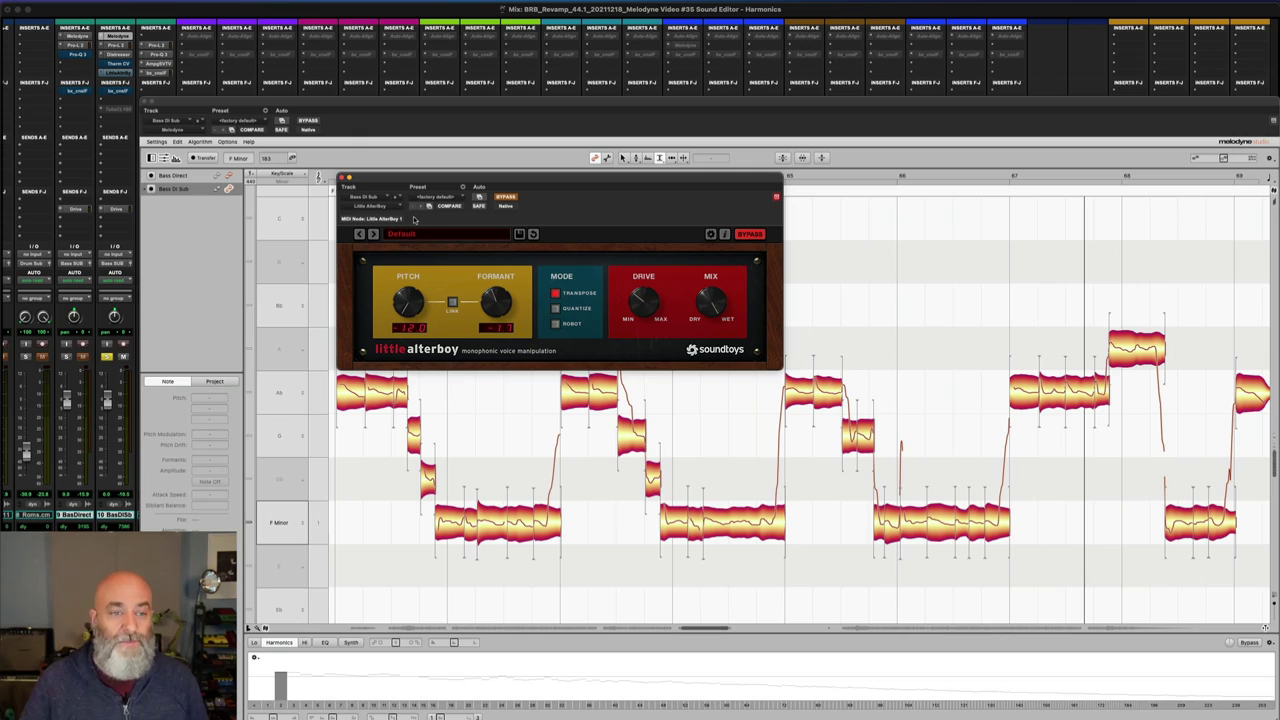
{"action": "left_click", "coordinate": [496, 303]}
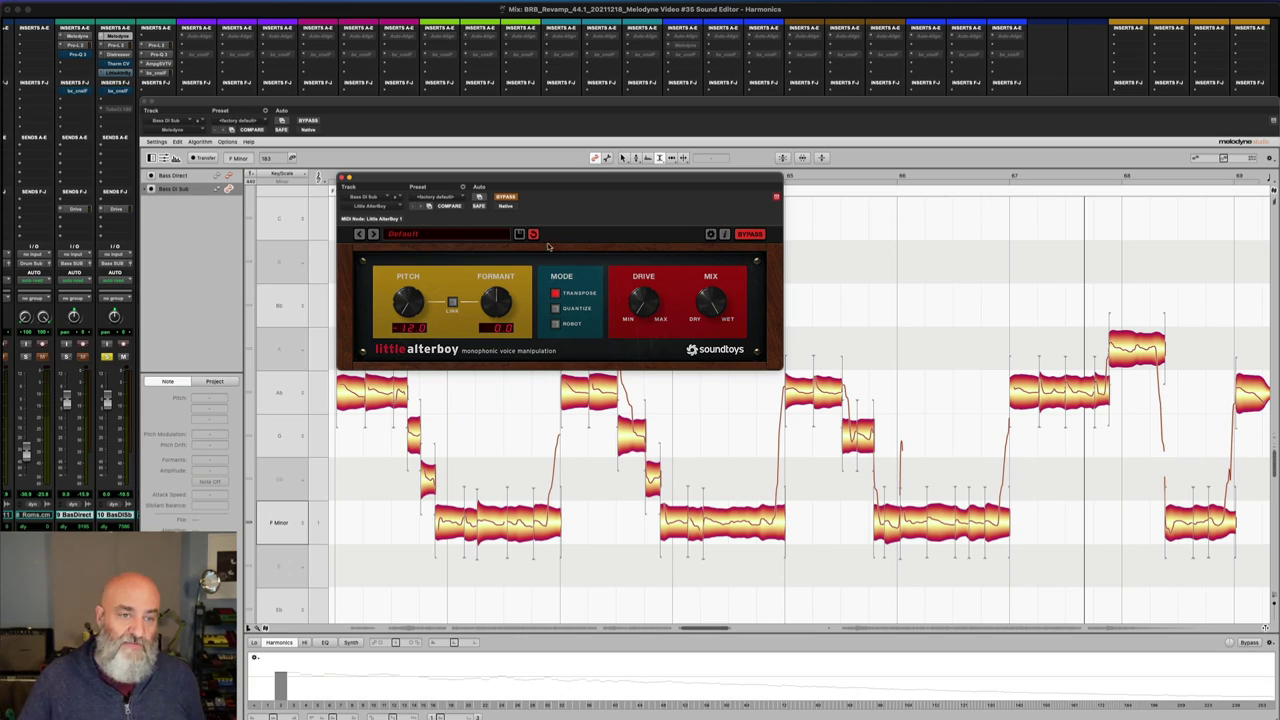
{"action": "left_click", "coordinate": [514, 197]}
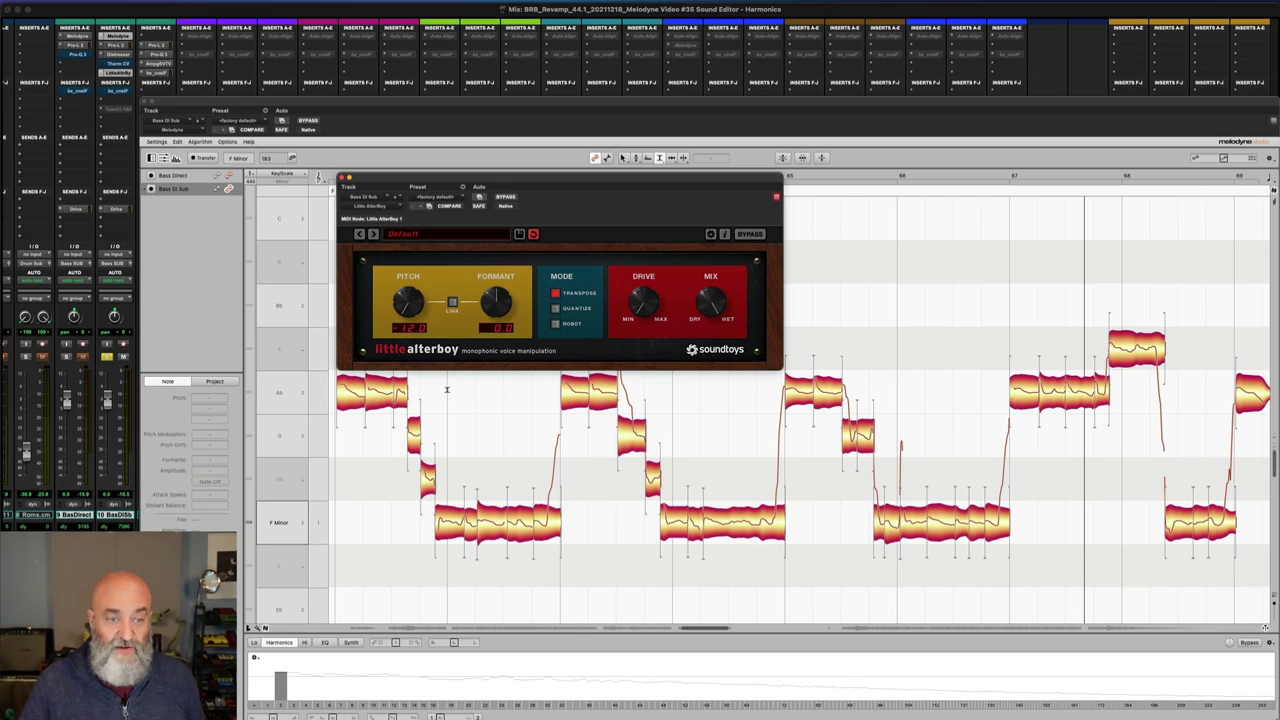
{"action": "key", "text": "space"}
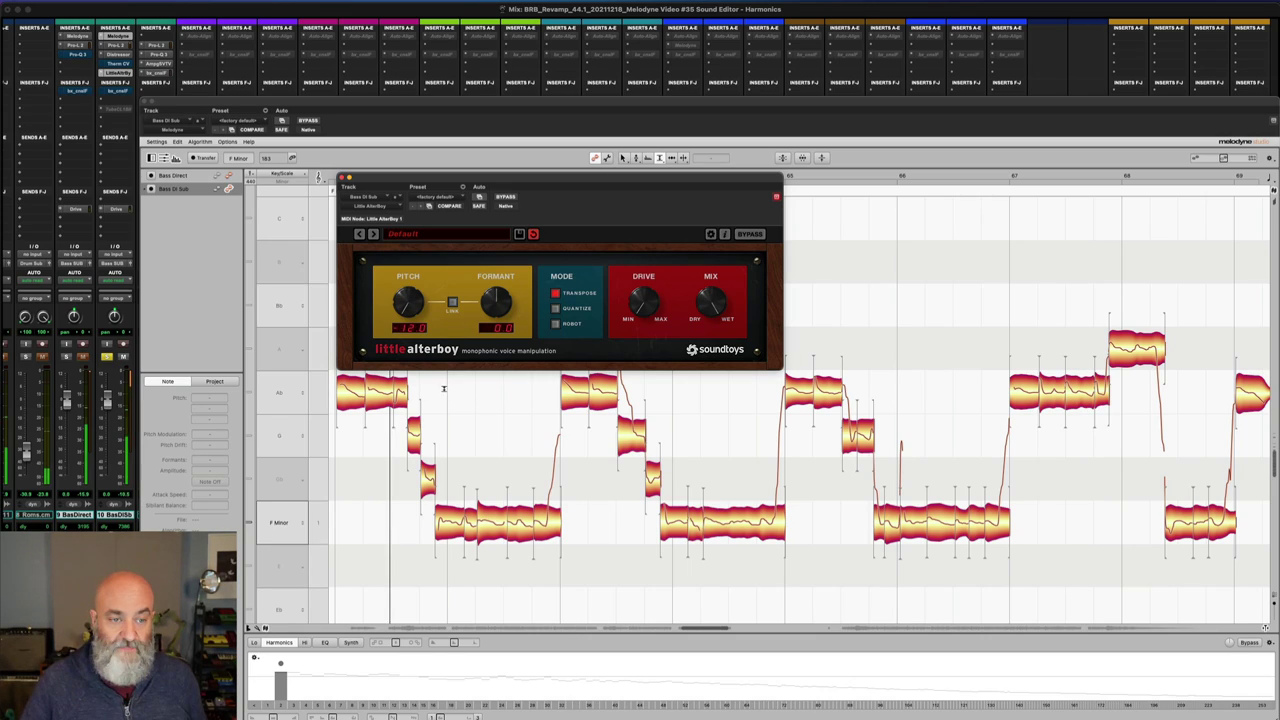
{"action": "left_click", "coordinate": [66, 356]}
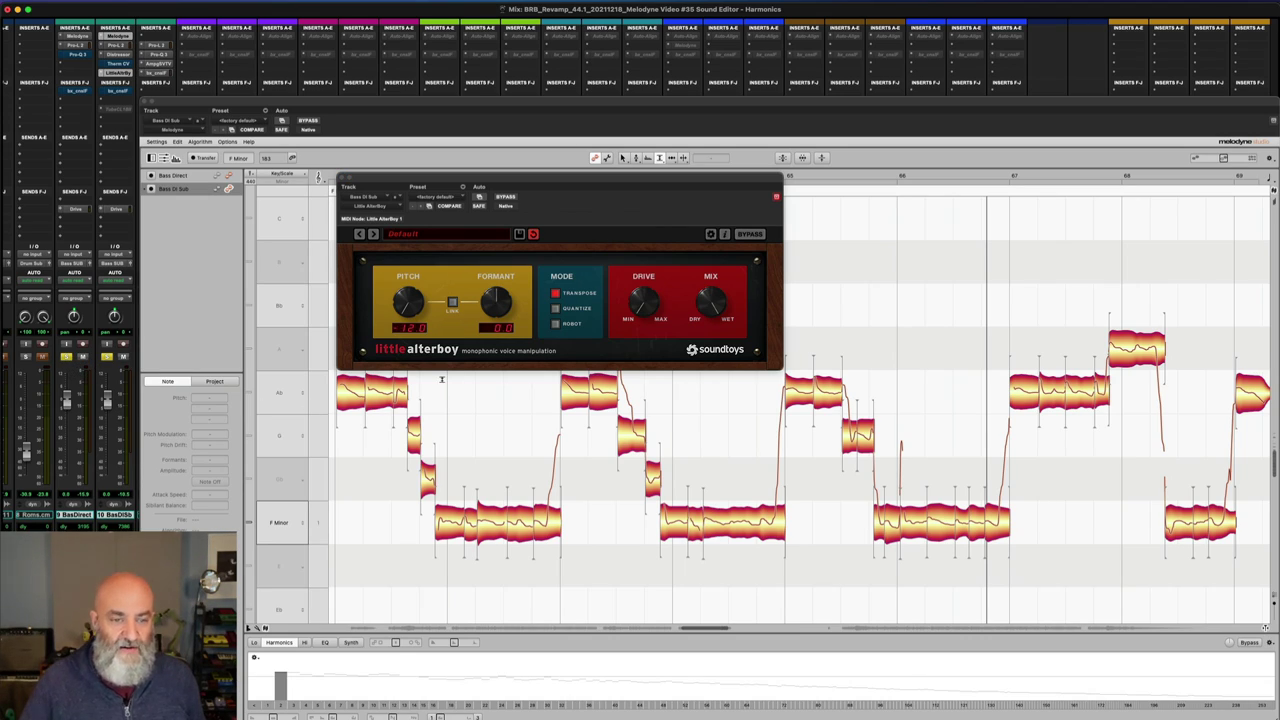
{"action": "key", "text": "space"}
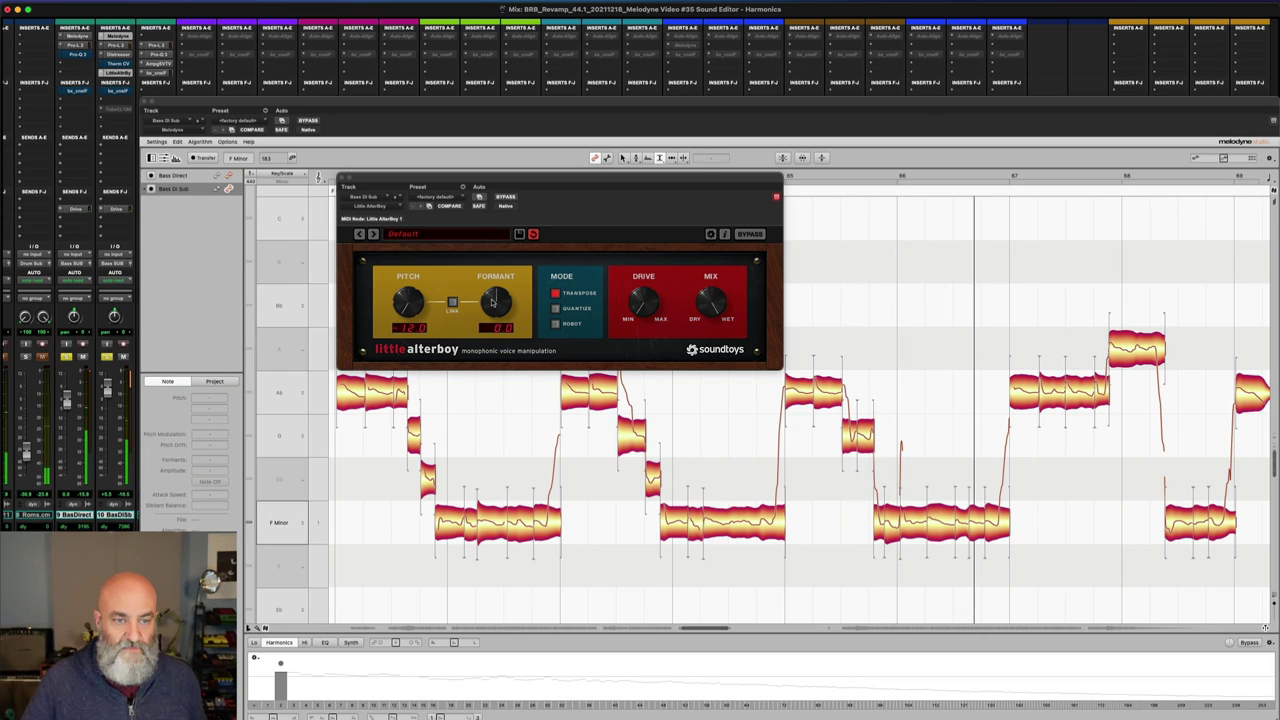
- Lower Little AlterBoy's formant on the sub bass to about -5.2 during playback
{"action": "left_click_drag", "start_coordinate": [495, 301], "coordinate": [493, 331]}
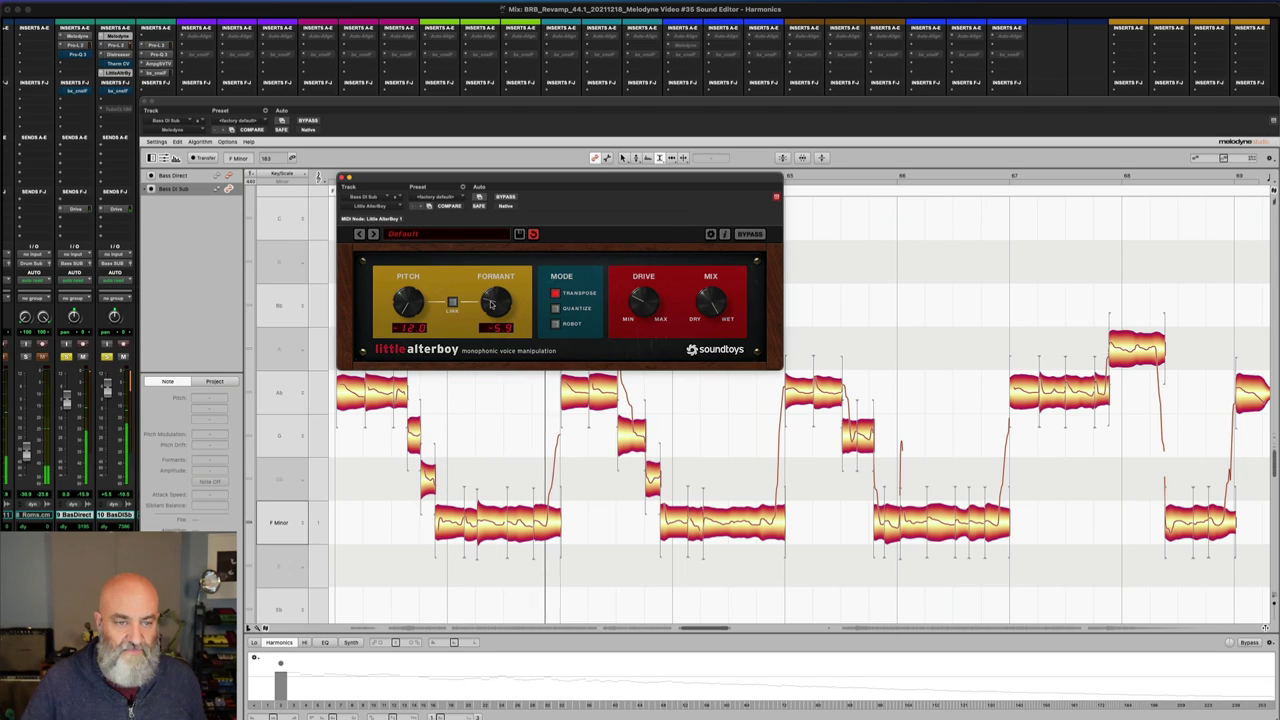
{"action": "left_click_drag", "start_coordinate": [491, 306], "coordinate": [491, 303]}
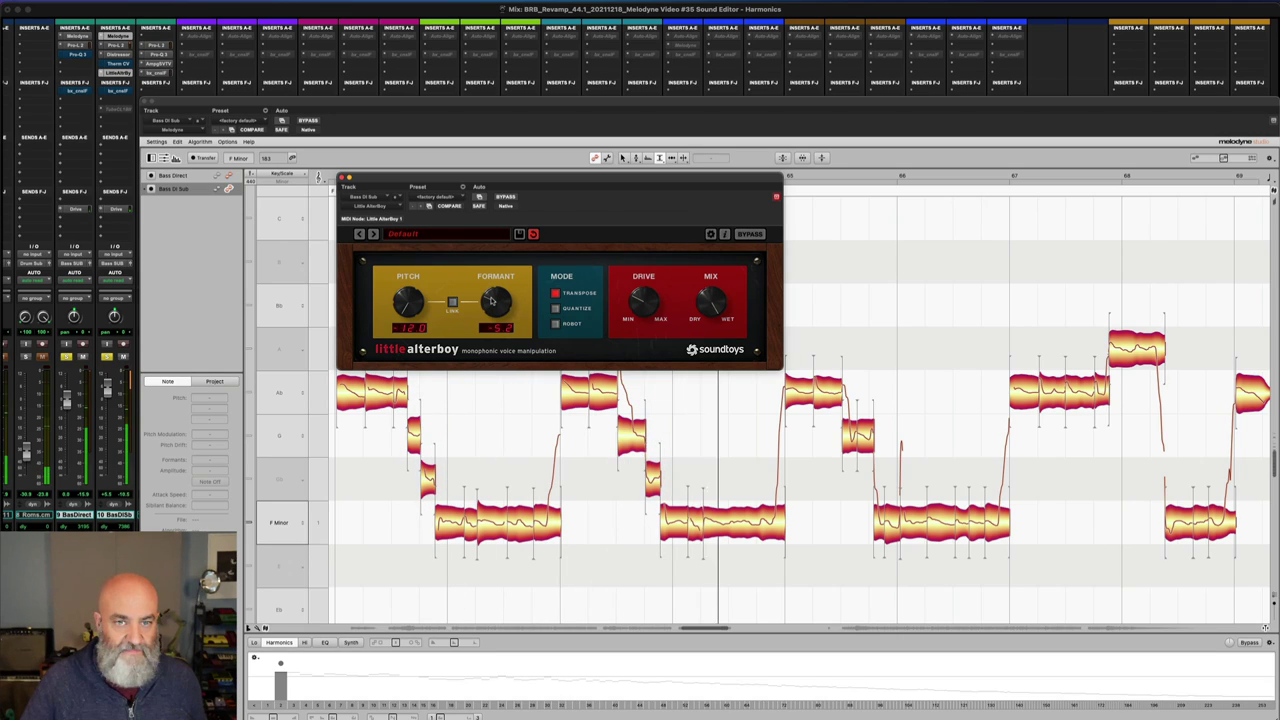